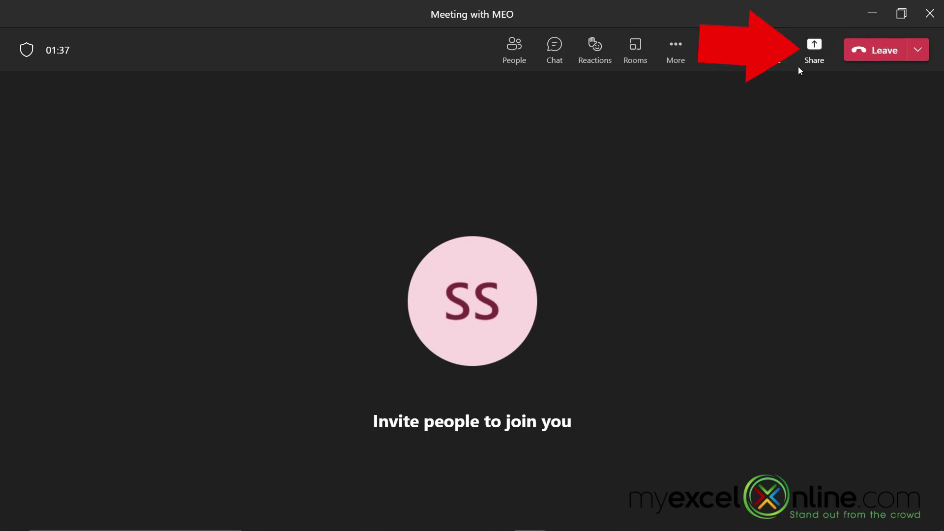
- Bring up the meeting's Share content panel, which lists Microsoft Whiteboard
left_click(810, 54)
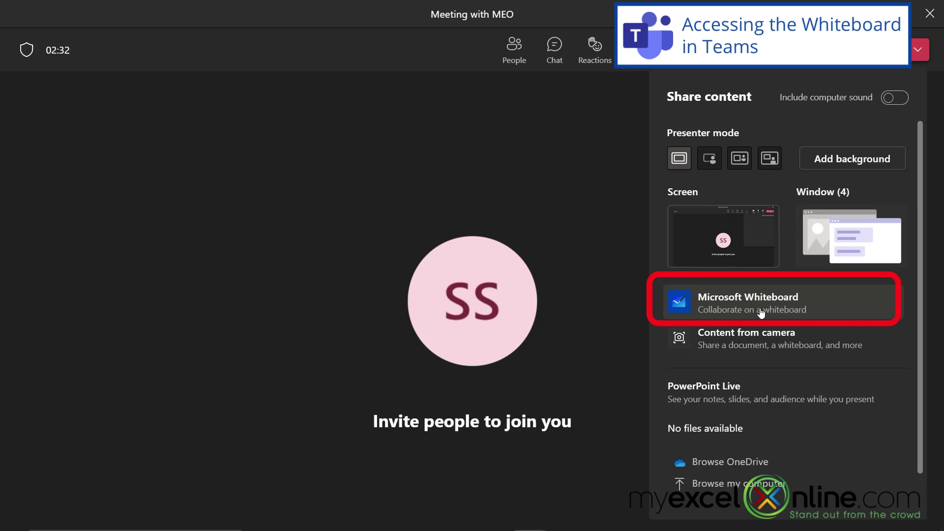
- Start Microsoft Whiteboard from the Share panel and handwrite 'Hi' with the purple pen
left_click(760, 312)
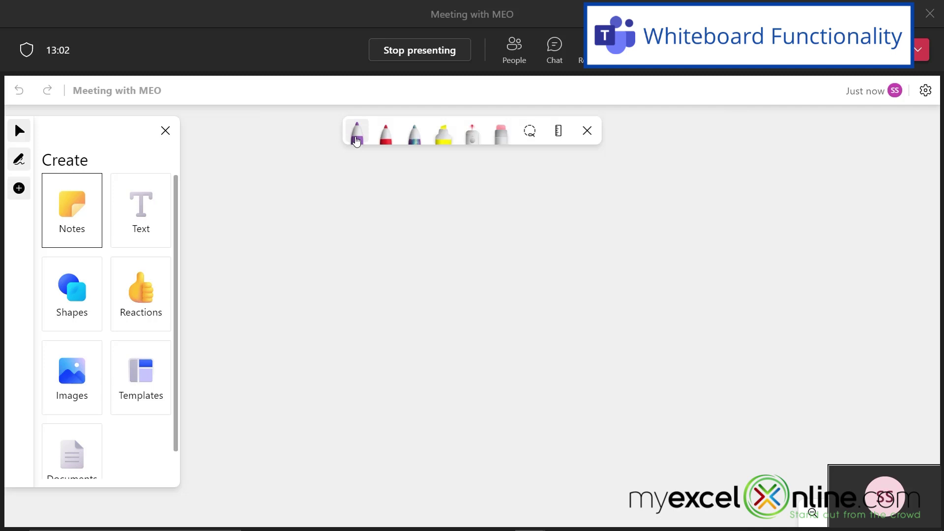
left_click(357, 139)
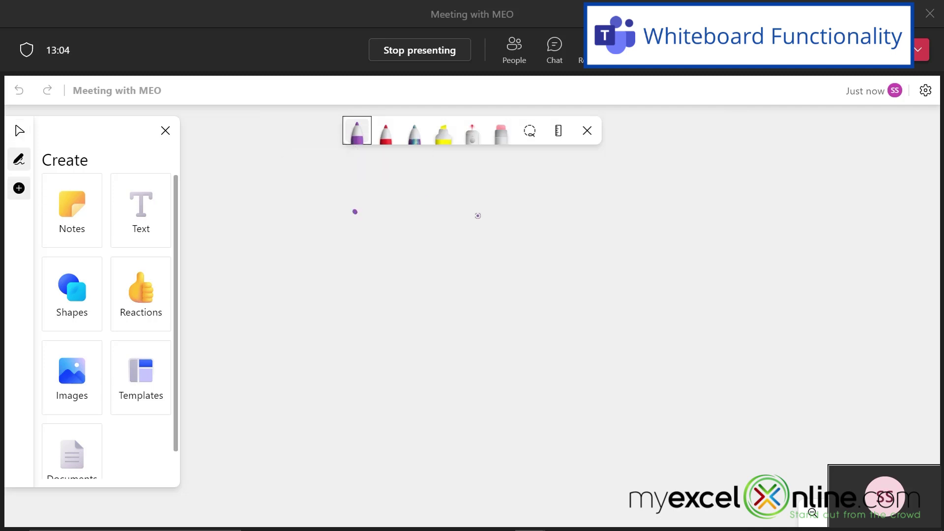
left_click_drag(354, 210, 393, 319)
left_click_drag(399, 205, 434, 311)
left_click_drag(367, 286, 430, 274)
left_click_drag(456, 233, 478, 302)
left_click(441, 197)
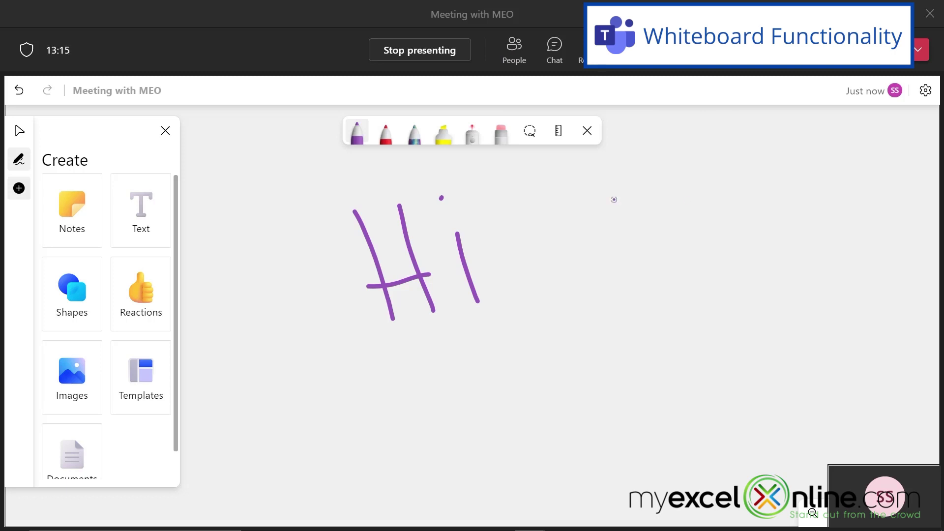
- Place a purple sticky note on the board reading 'My First Post It'
left_click(64, 217)
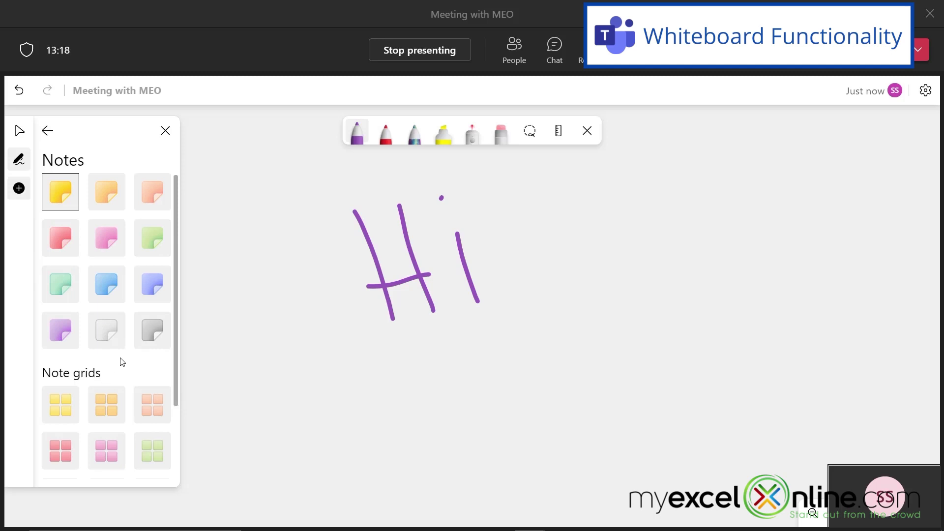
left_click(60, 341)
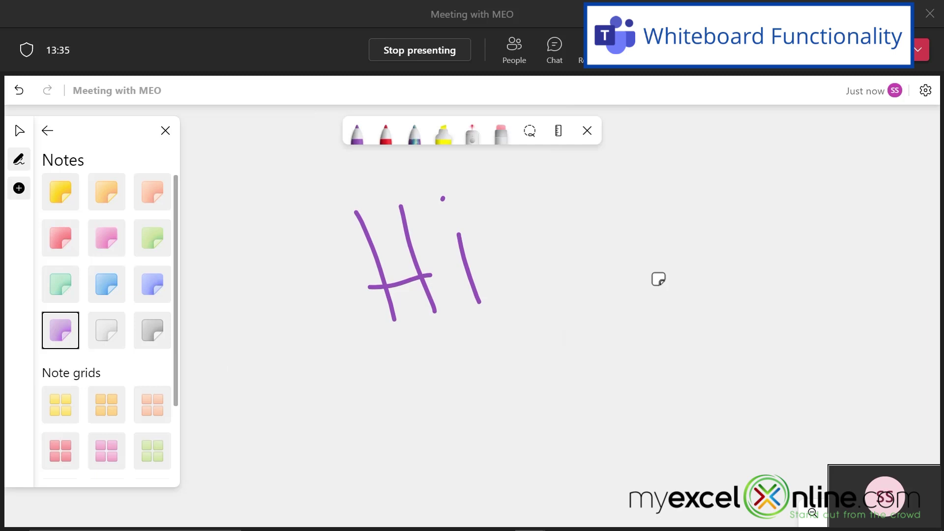
left_click(633, 266)
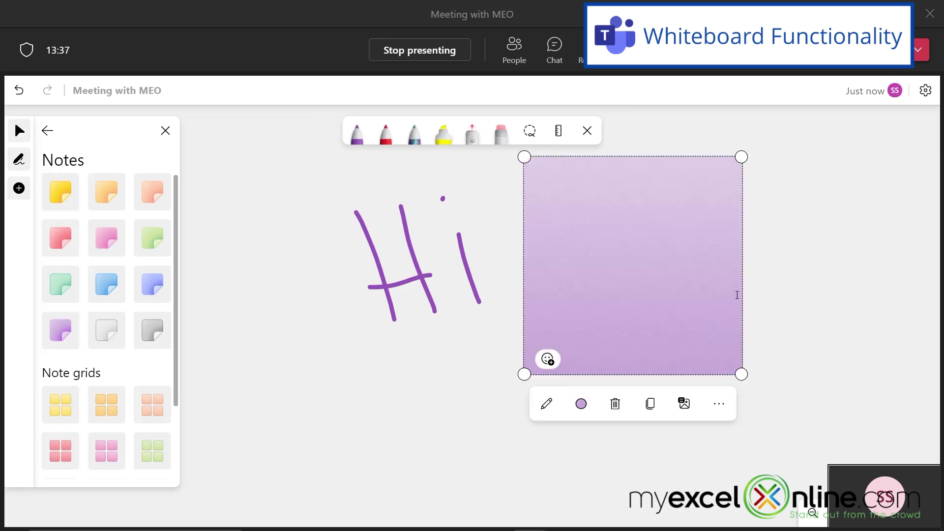
type("My Firs")
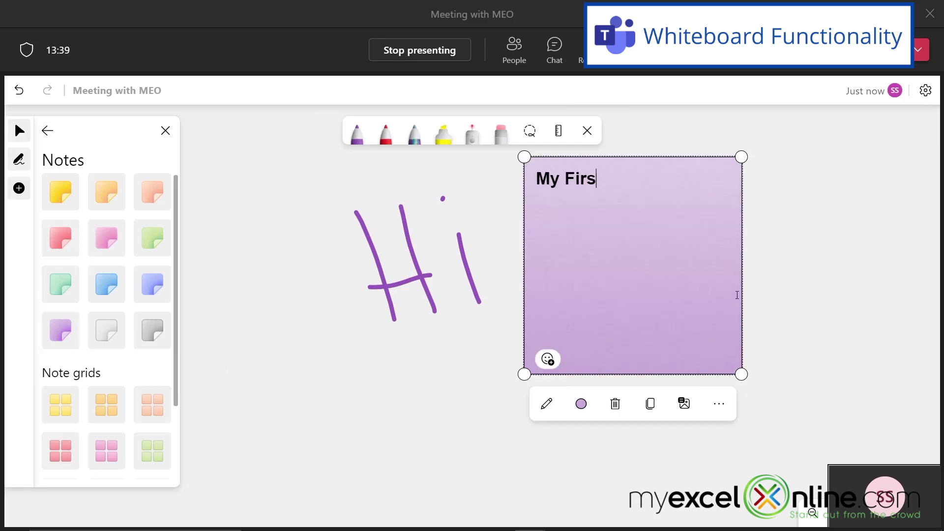
type("t Post It")
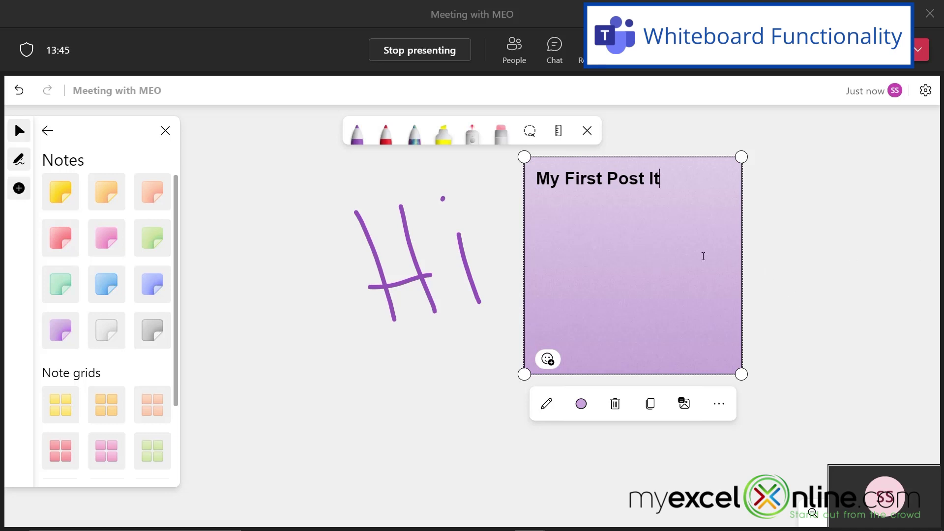
key("Escape")
- Move the sticky note to the board's top-right corner and shrink it
left_click(646, 260)
key("Escape")
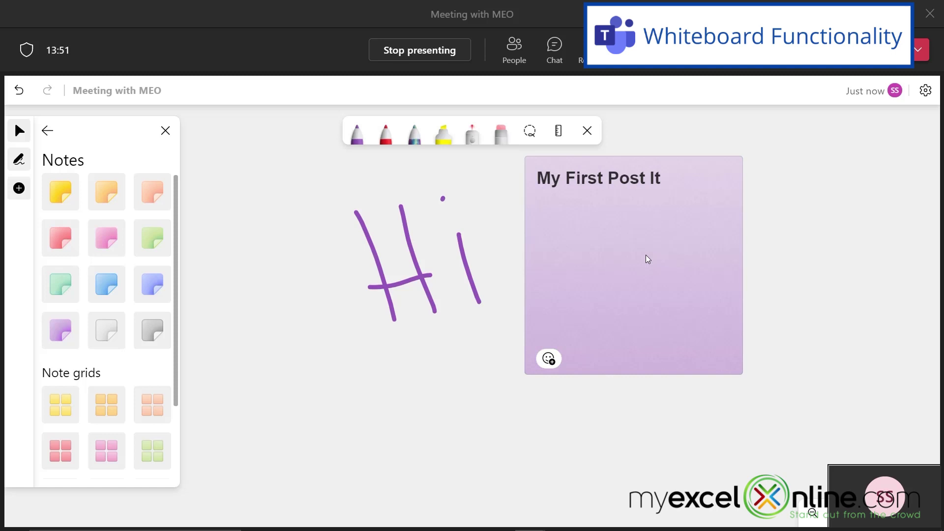
left_click_drag(649, 260, 832, 218)
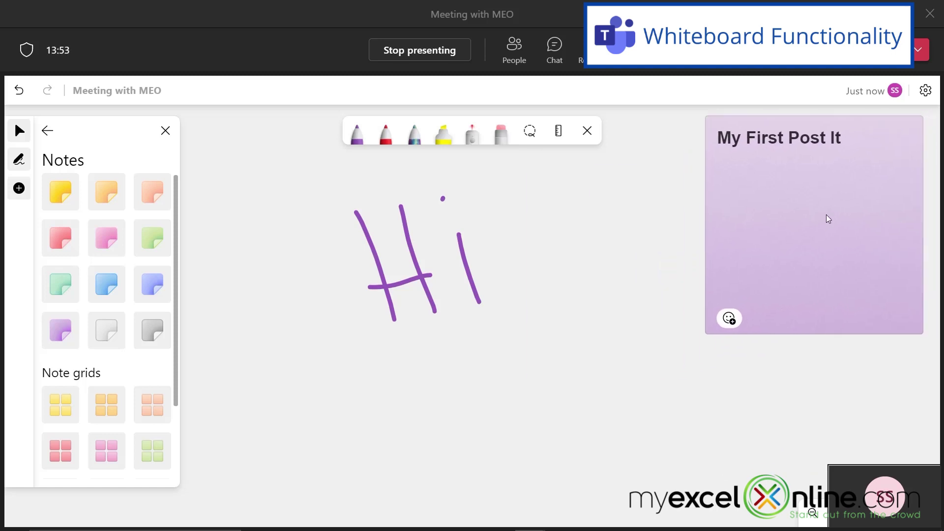
left_click(832, 218)
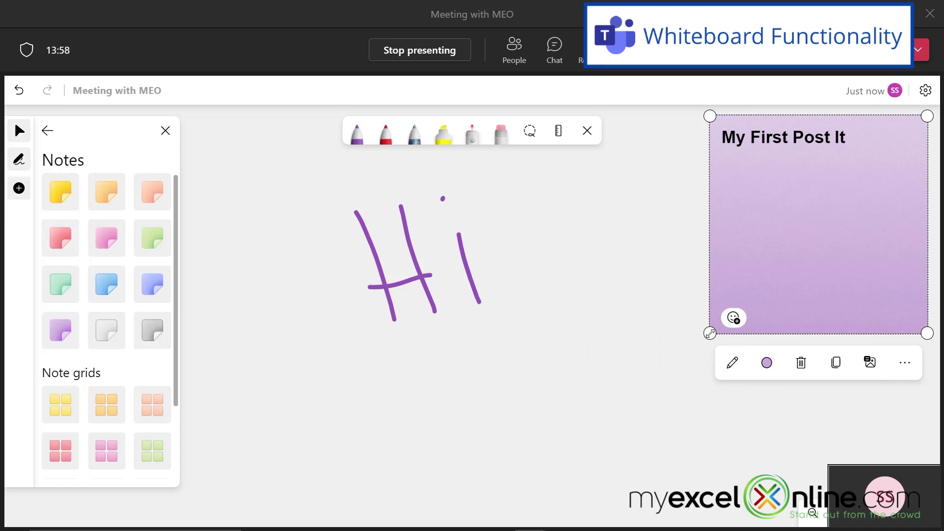
left_click_drag(709, 333, 788, 228)
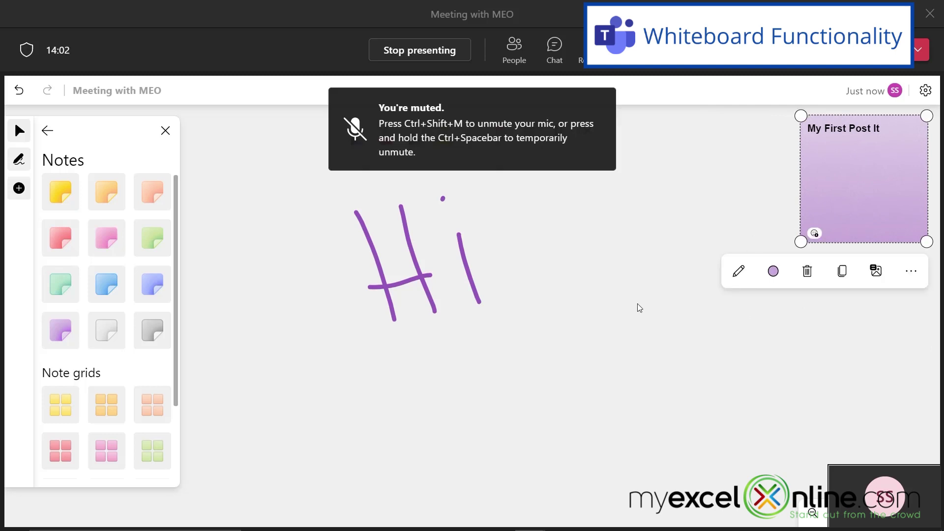
- Add a 'My Text Box' text box right of the Hi and colour its text blue
left_click(52, 135)
left_click(52, 135)
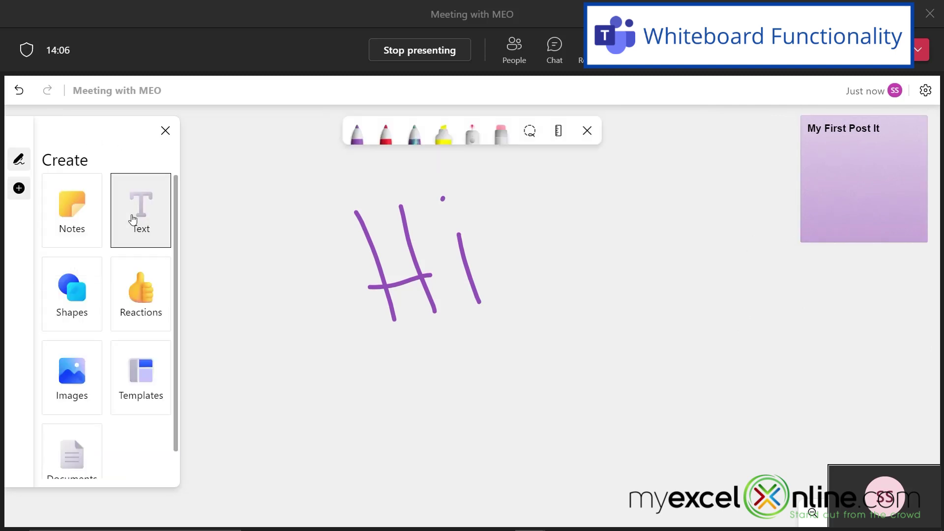
left_click(131, 211)
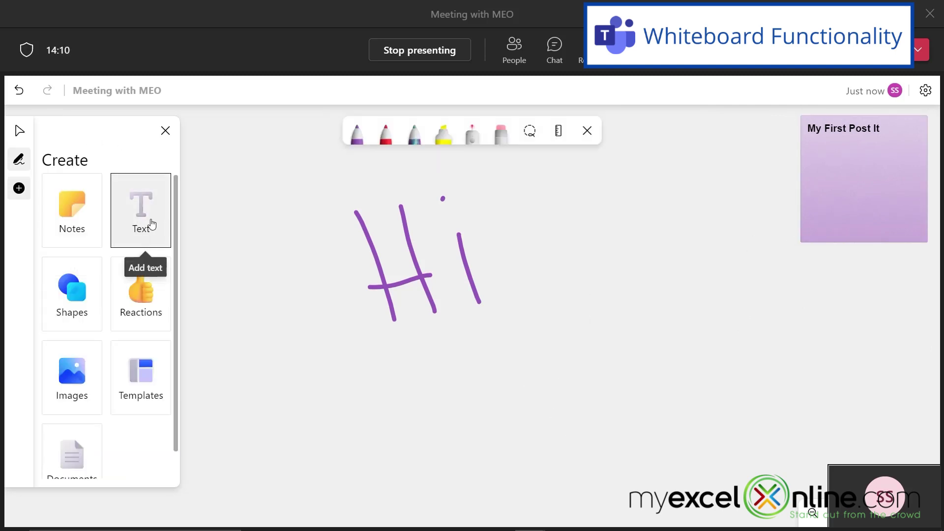
left_click(605, 295)
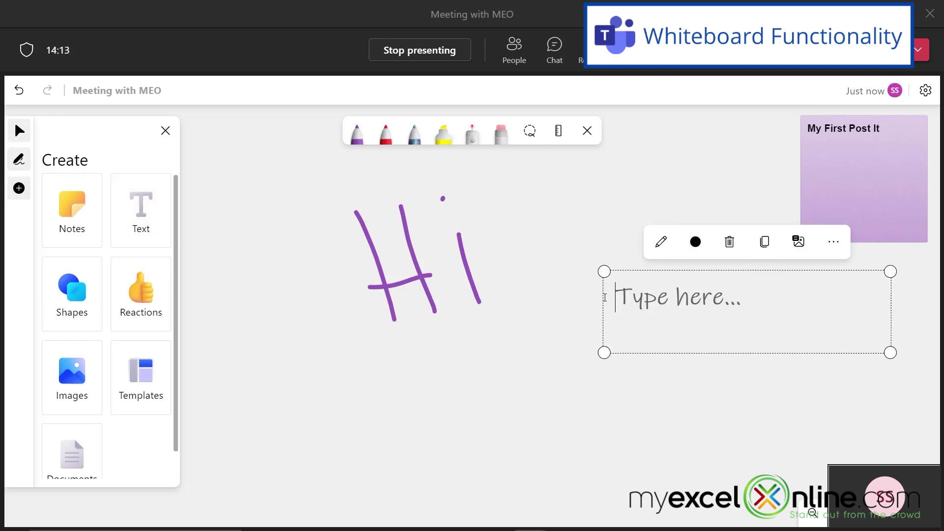
type("My Text Box")
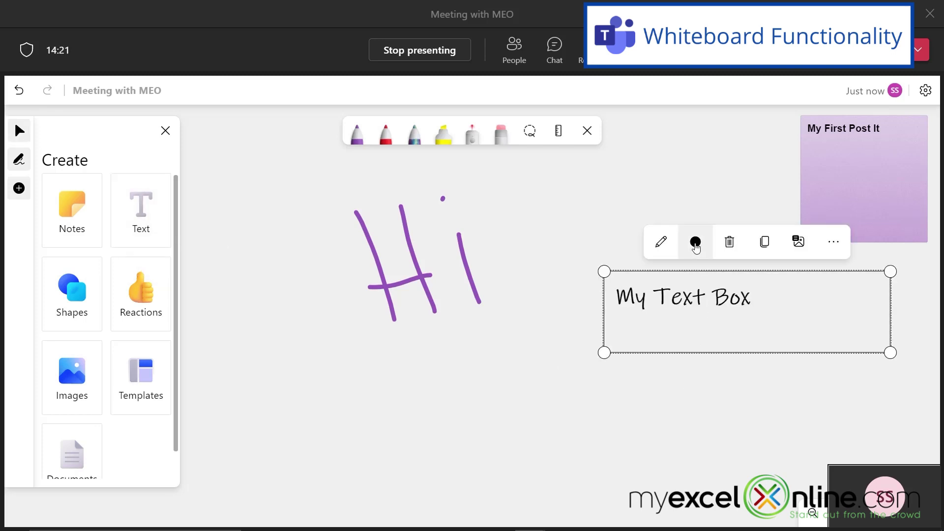
left_click(695, 246)
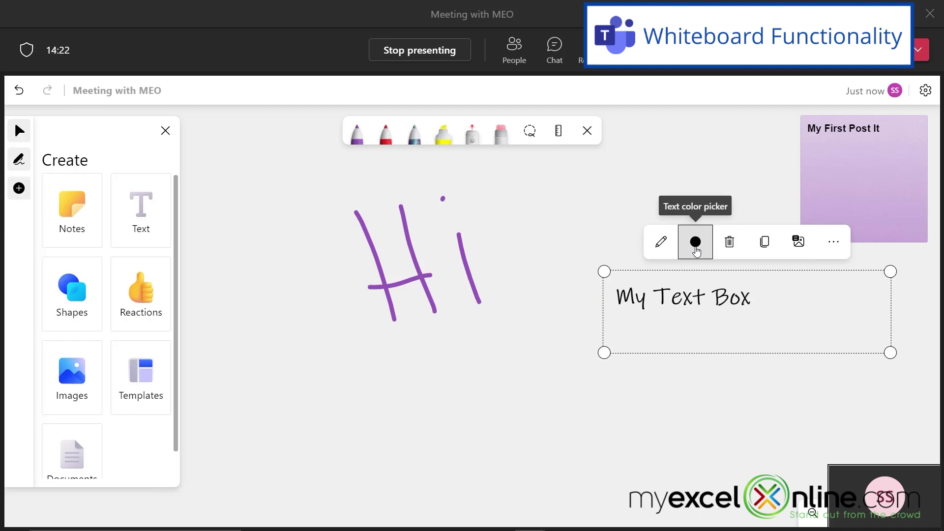
left_click(711, 207)
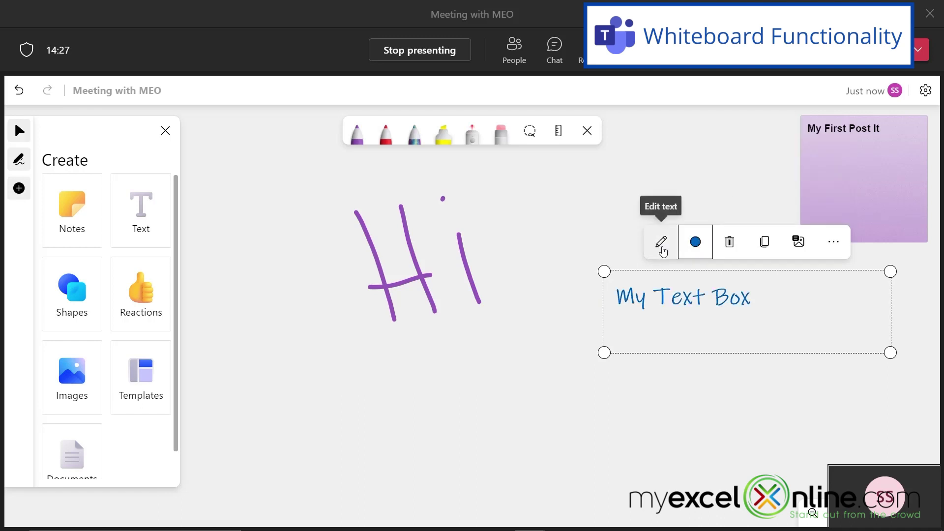
left_click(661, 243)
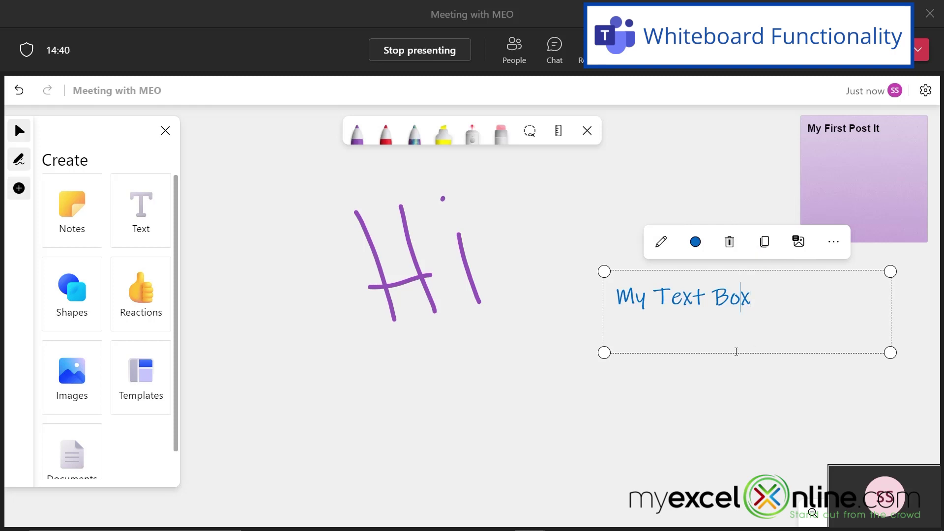
- Paste a copy of the sticky note below the first and retitle it 'My Second Post It'
left_click(874, 173)
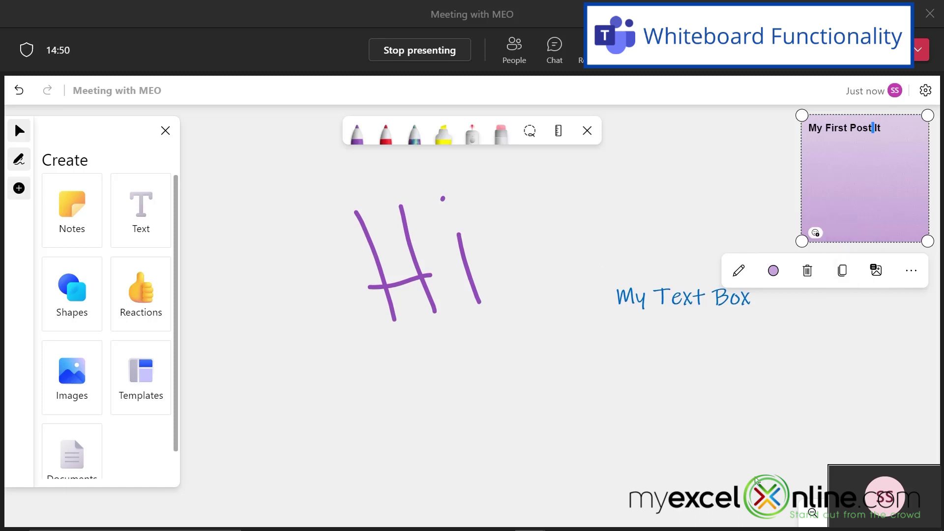
left_click(736, 453)
key("ctrl+v")
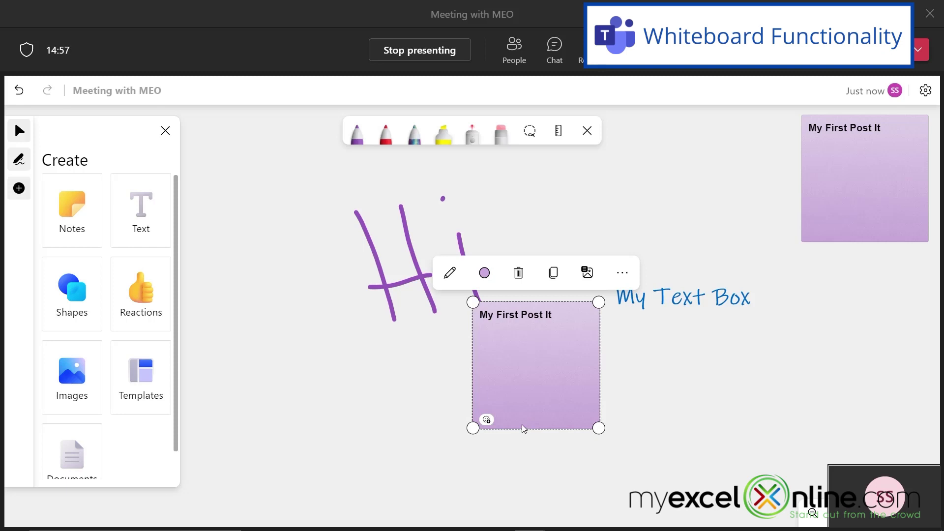
left_click_drag(515, 374, 845, 315)
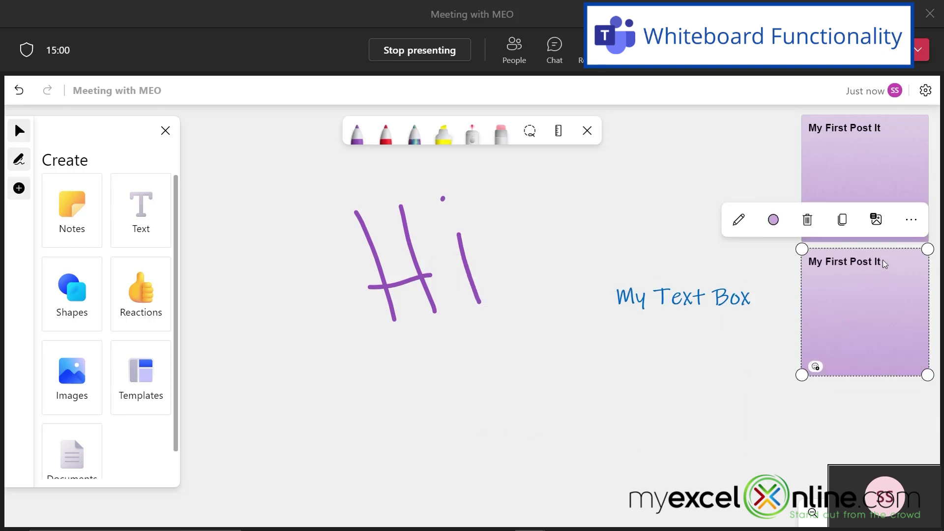
type("Seco")
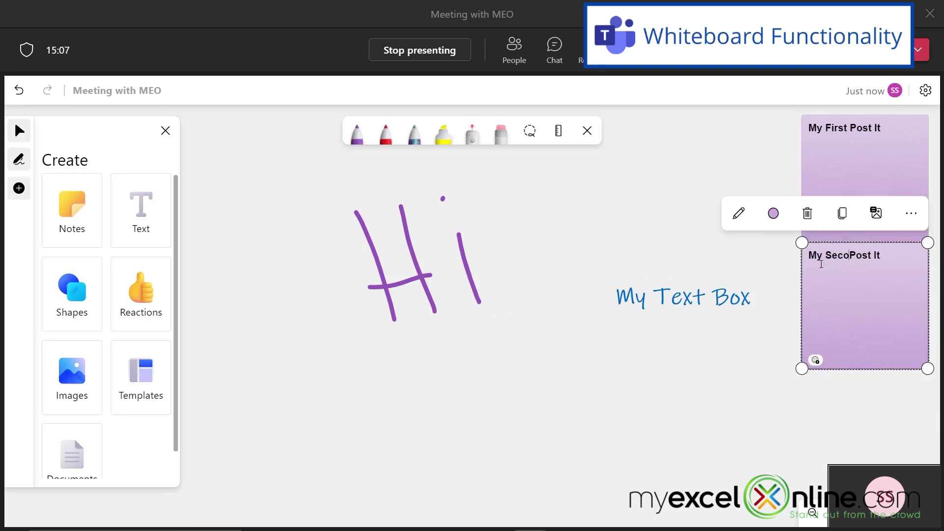
type("nd")
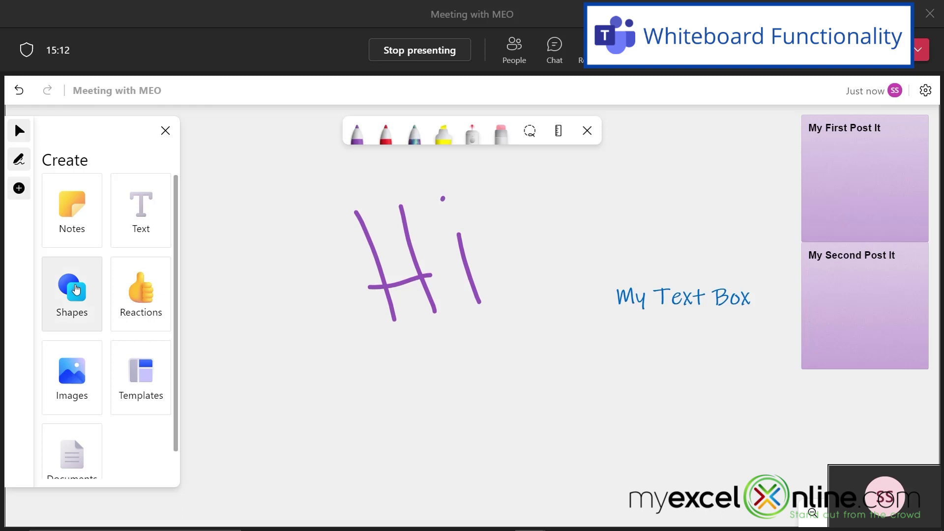
- Draw a purple block arrow, rotate it up-right, and set it pointing at My First Post It
left_click(84, 294)
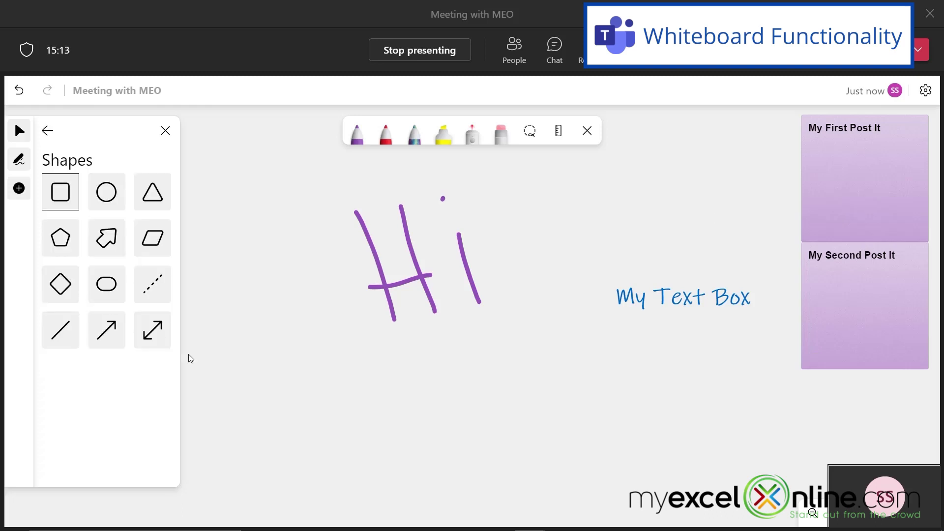
left_click(106, 238)
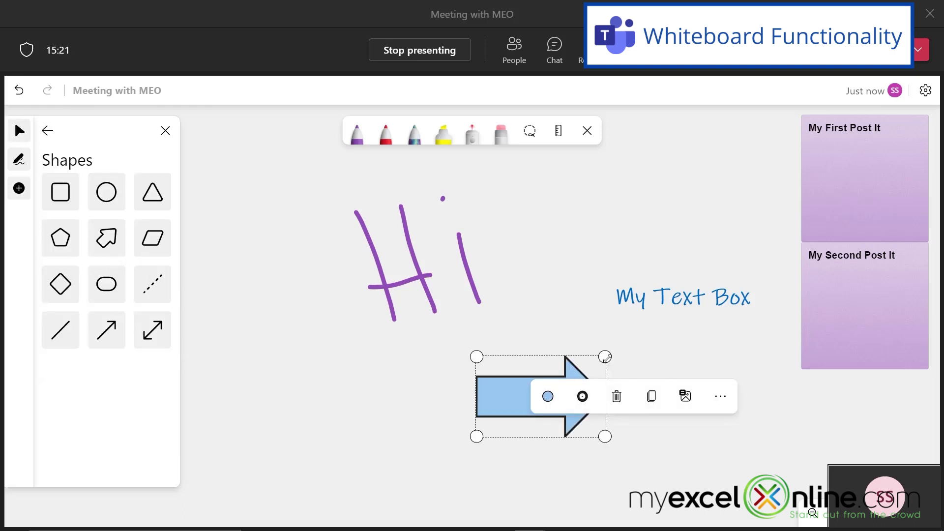
left_click_drag(606, 355, 586, 359)
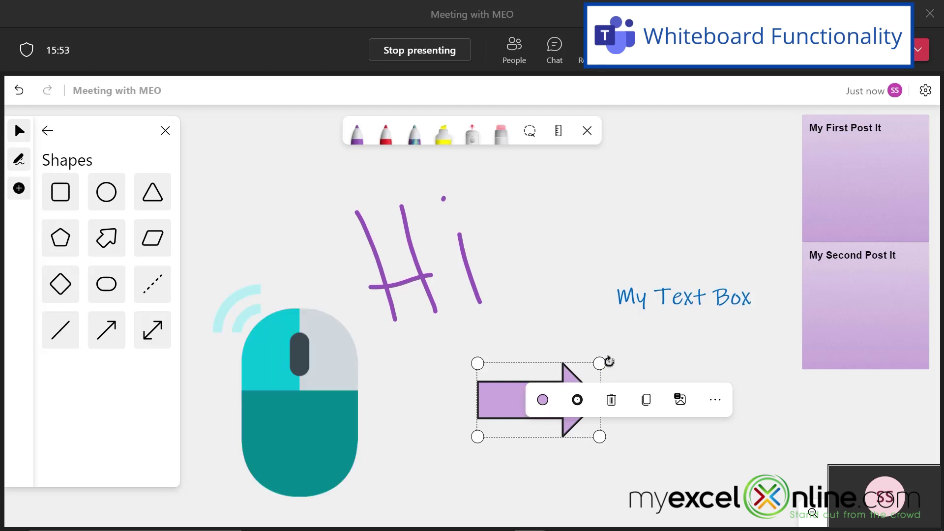
left_click_drag(609, 361, 578, 321)
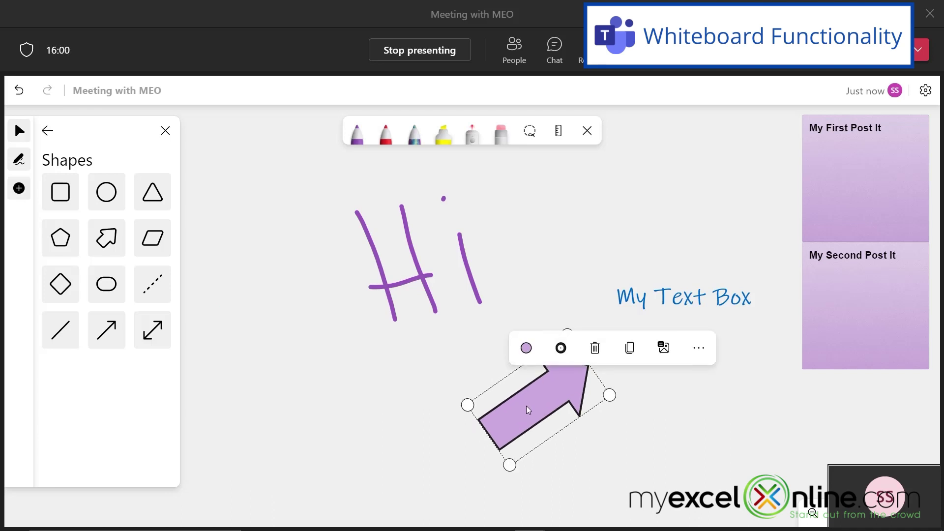
left_click_drag(527, 410, 726, 214)
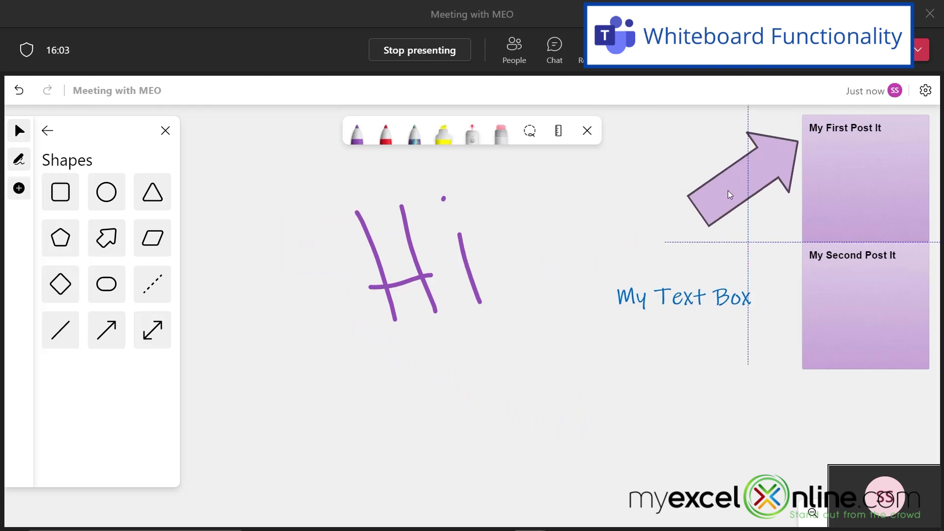
left_click_drag(730, 195, 719, 201)
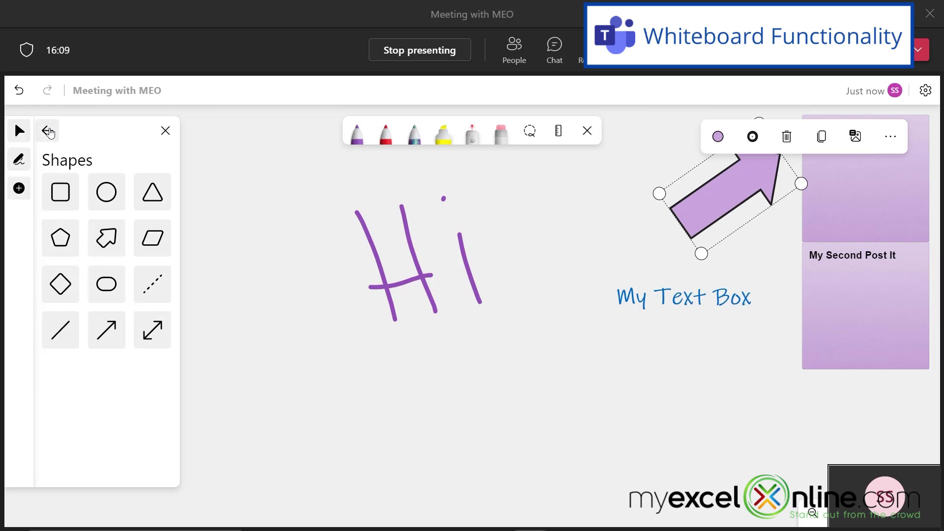
- Insert TabletPens.jpg from the device, shrink it, and place it below the Hi drawing
left_click(47, 131)
left_click(69, 378)
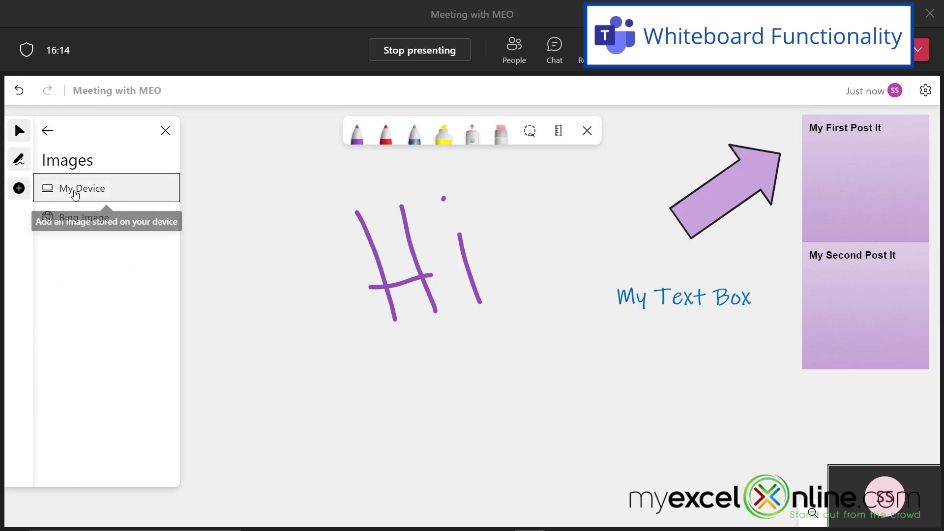
left_click(74, 192)
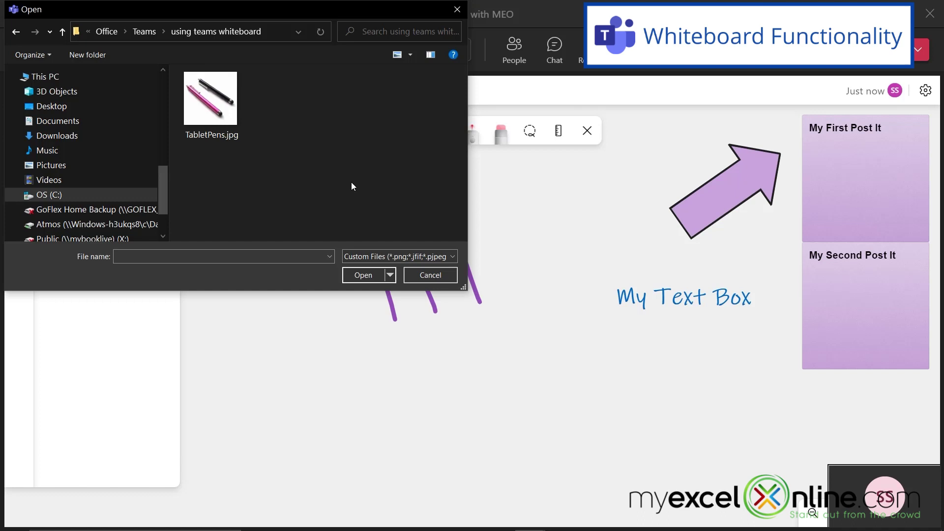
double_click(220, 102)
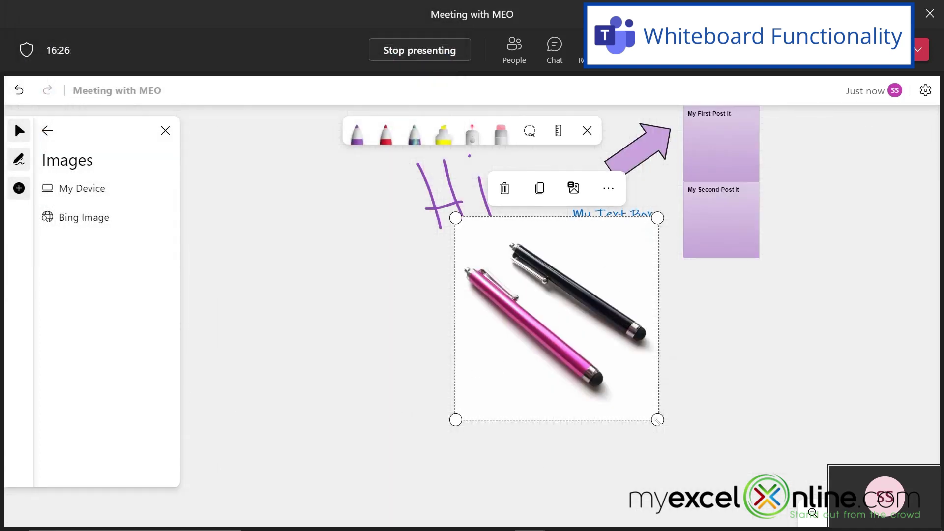
left_click_drag(658, 420, 617, 366)
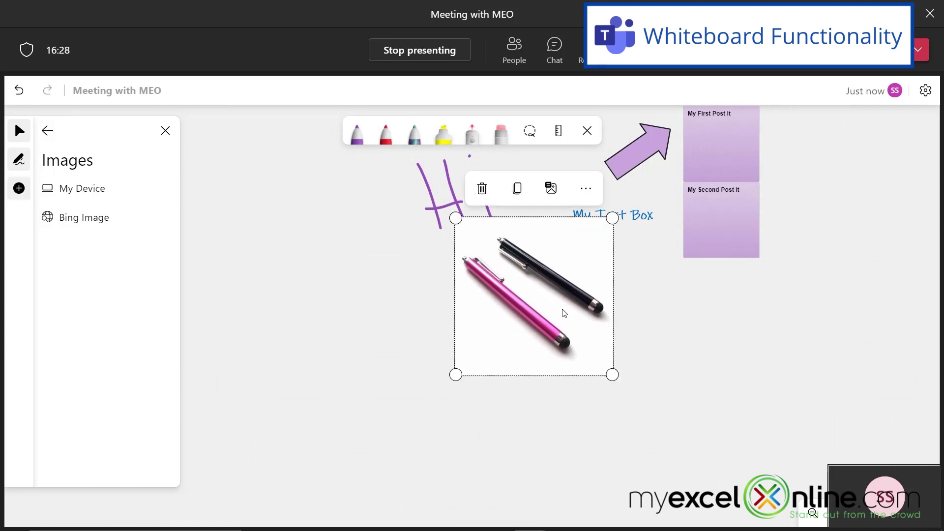
left_click_drag(561, 312, 348, 354)
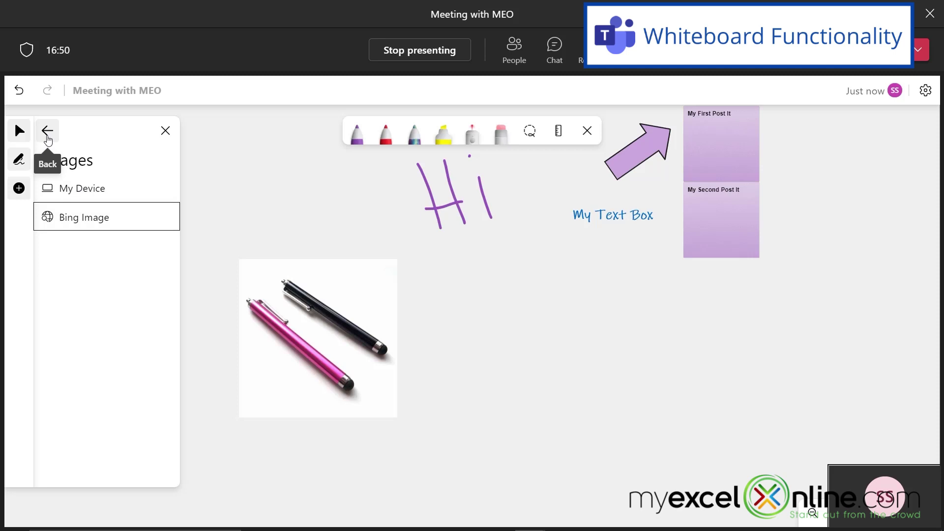
left_click(47, 130)
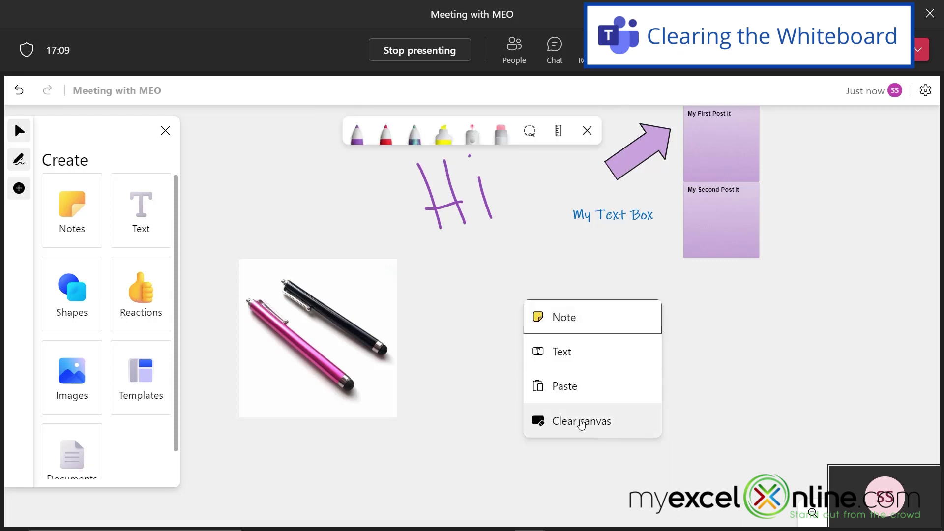
- Clear all content from the canvas and confirm in the Clear this canvas? dialog
left_click(582, 422)
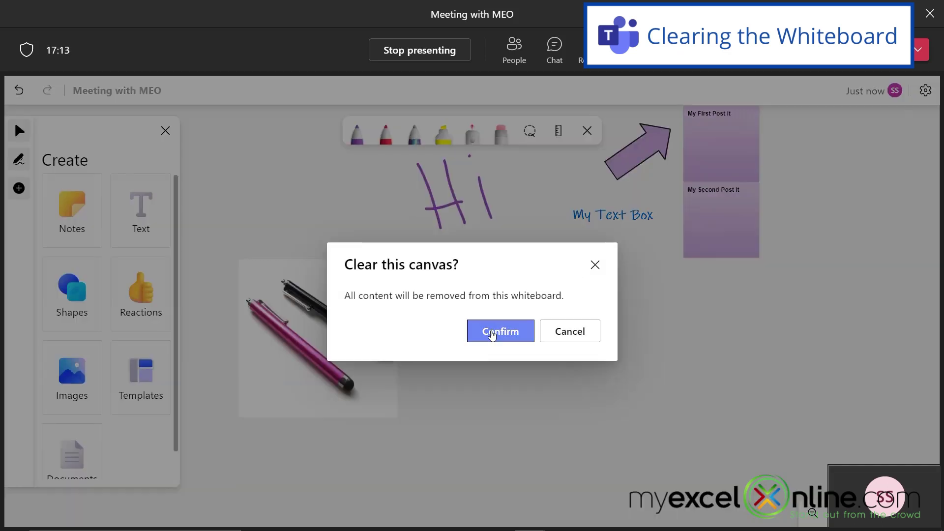
left_click(487, 334)
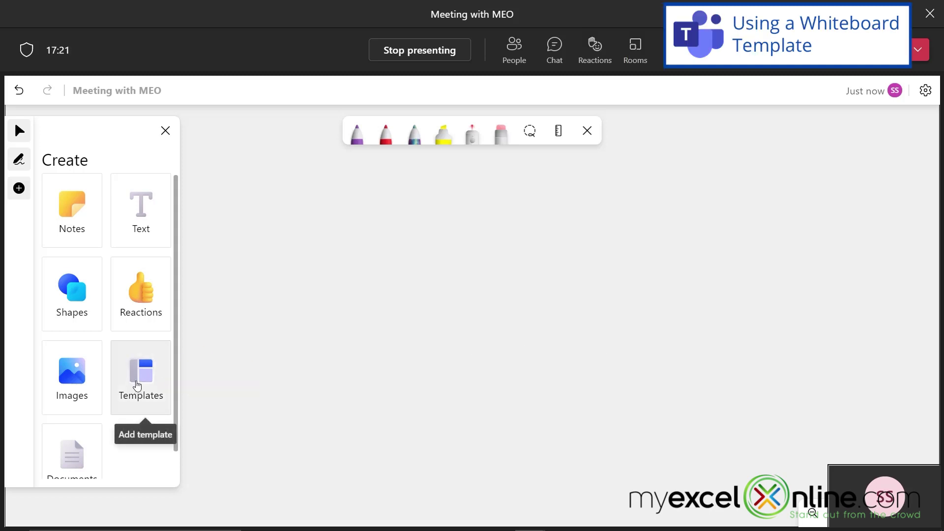
left_click(139, 388)
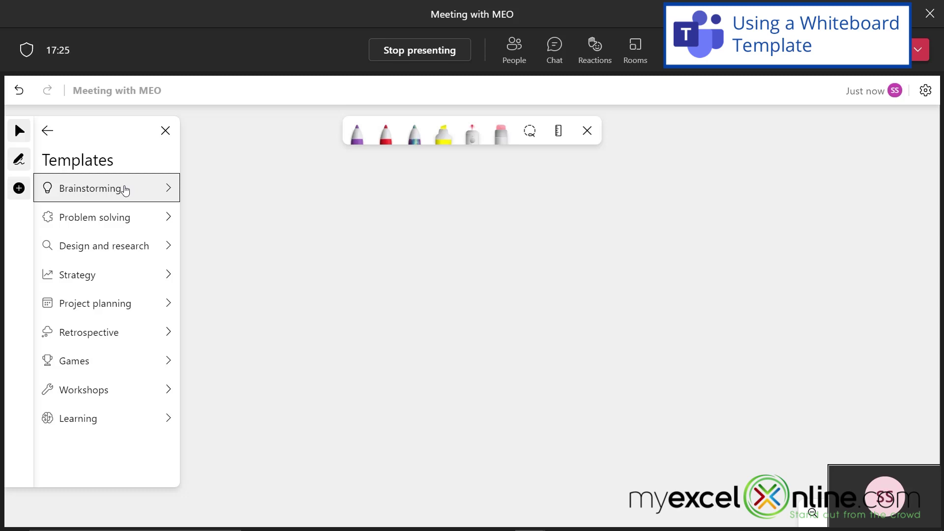
left_click(116, 217)
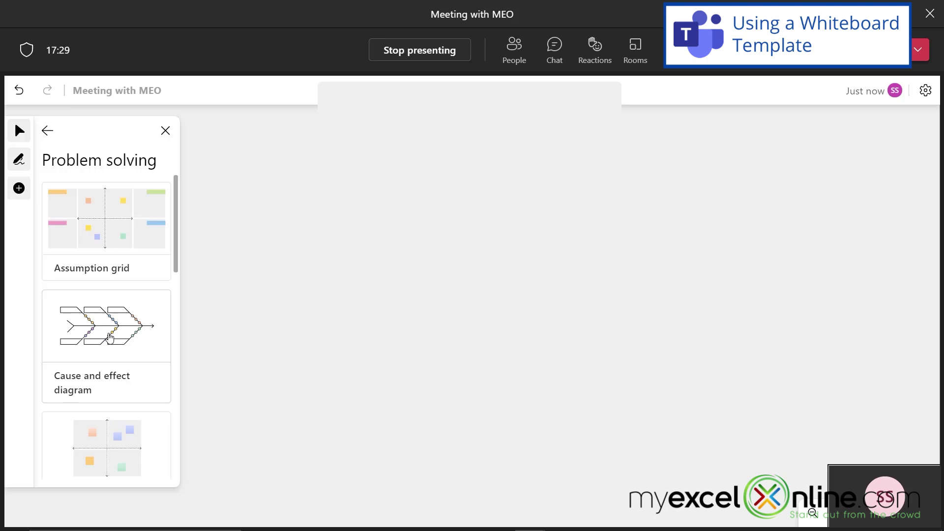
left_click(110, 338)
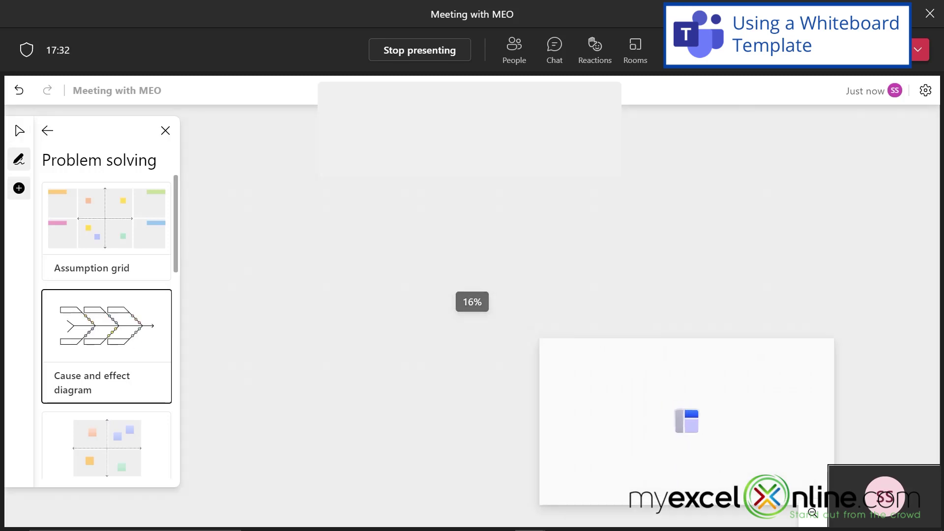
left_click(687, 440)
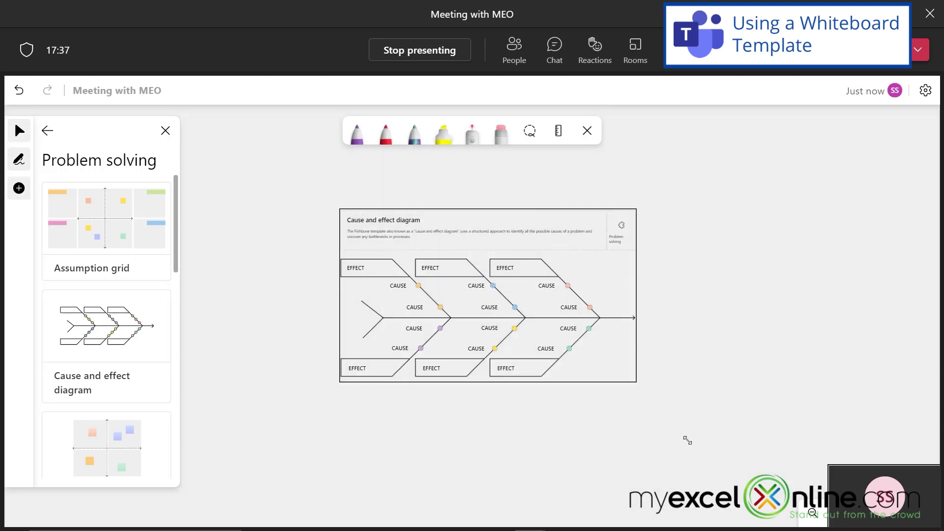
left_click(361, 298)
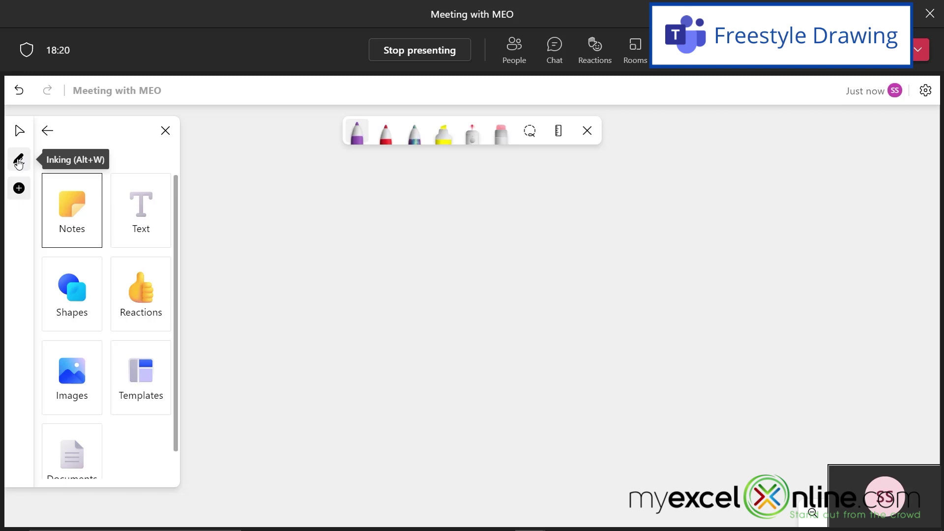
- Draw a purple wavy line, lasso-select it, and enlarge it
left_click(19, 162)
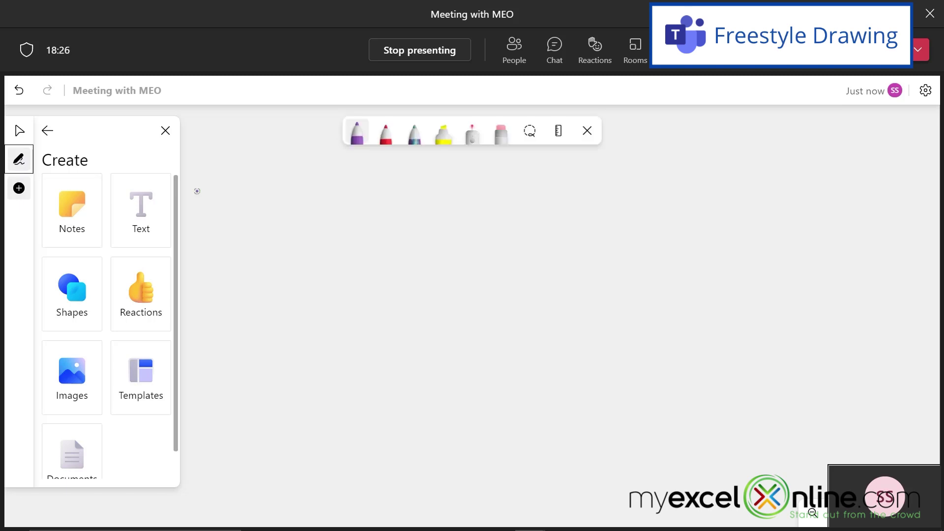
left_click_drag(367, 226, 711, 269)
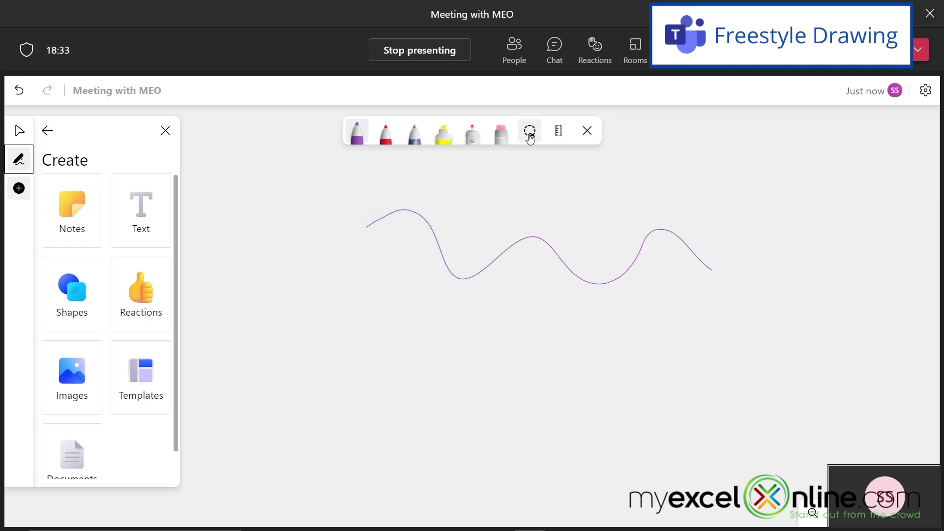
left_click(529, 134)
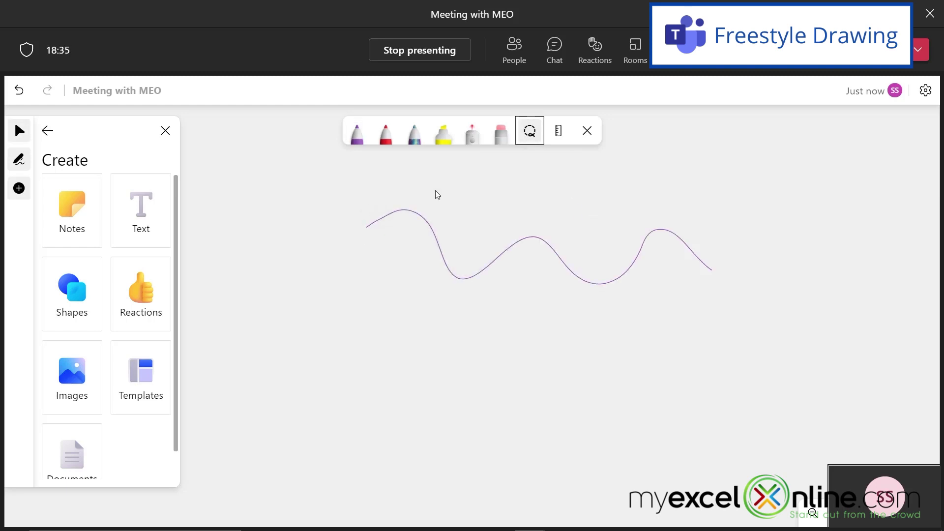
mouse_move(333, 178)
left_mouse_down()
mouse_move(769, 253)
mouse_move(762, 211)
left_mouse_up()
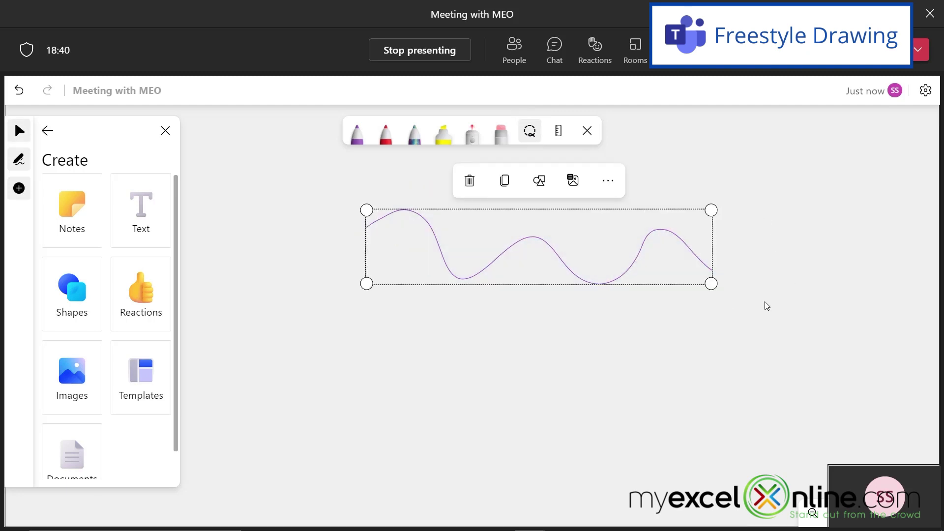
mouse_move(710, 284)
left_mouse_down()
mouse_move(804, 367)
mouse_move(752, 293)
mouse_move(727, 279)
left_mouse_up()
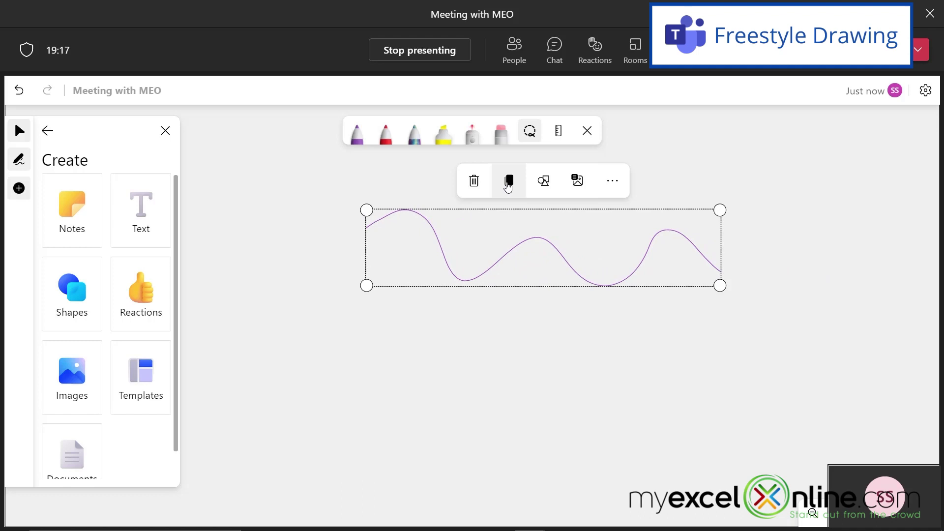
- Copy and paste the wave, then move it across the middle of the board
left_click(508, 182)
key("ctrl+v")
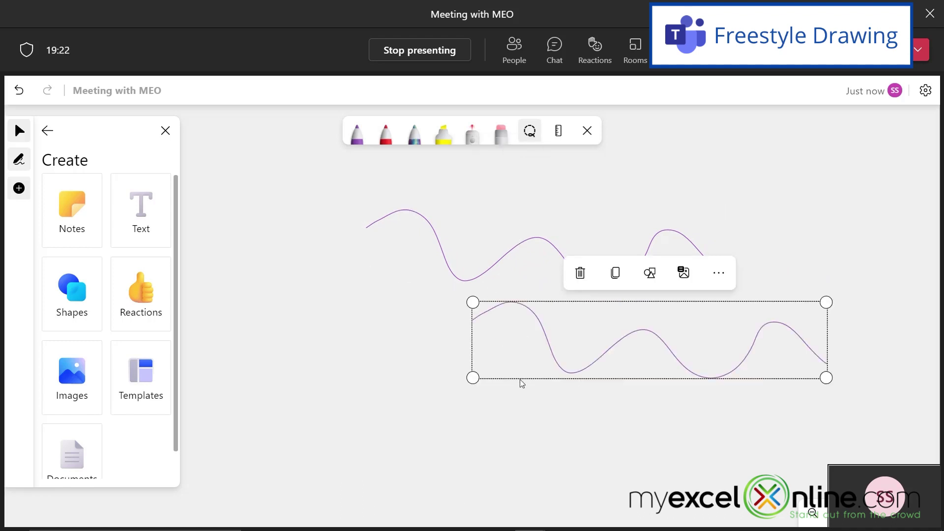
left_click(501, 379)
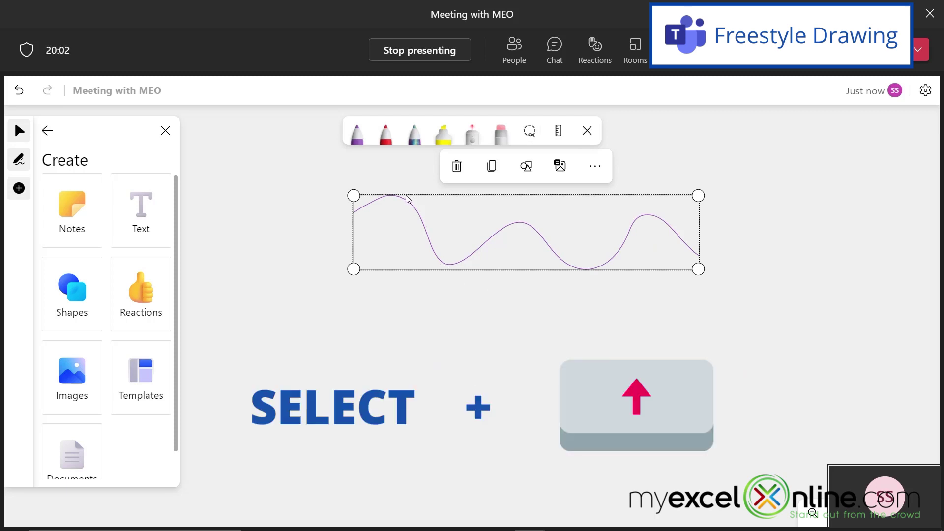
left_click_drag(407, 199, 390, 436)
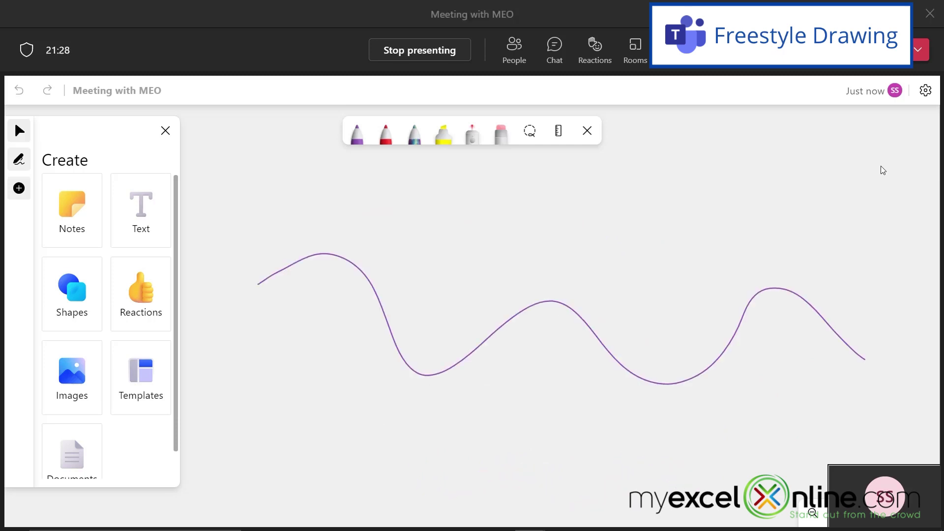
- Export the board as a standard-resolution Whiteboard.png image to Downloads
left_click(926, 97)
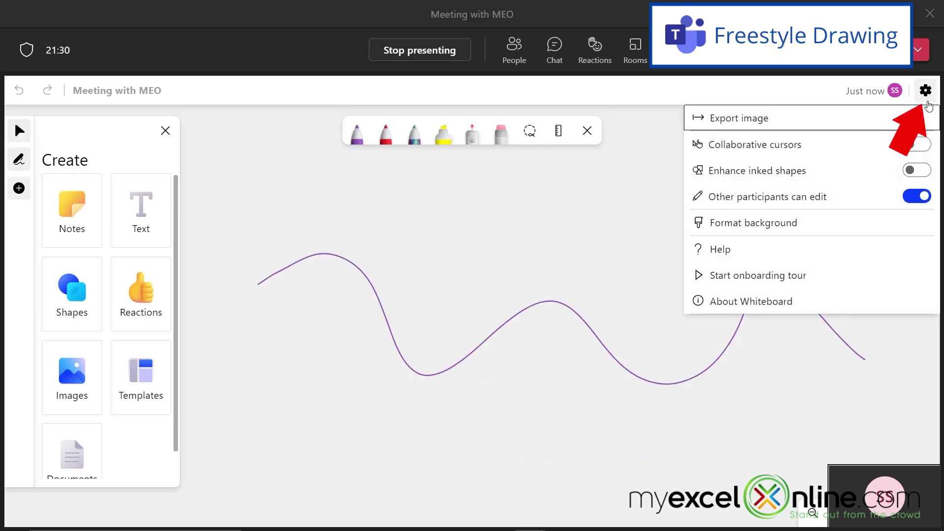
left_click(718, 123)
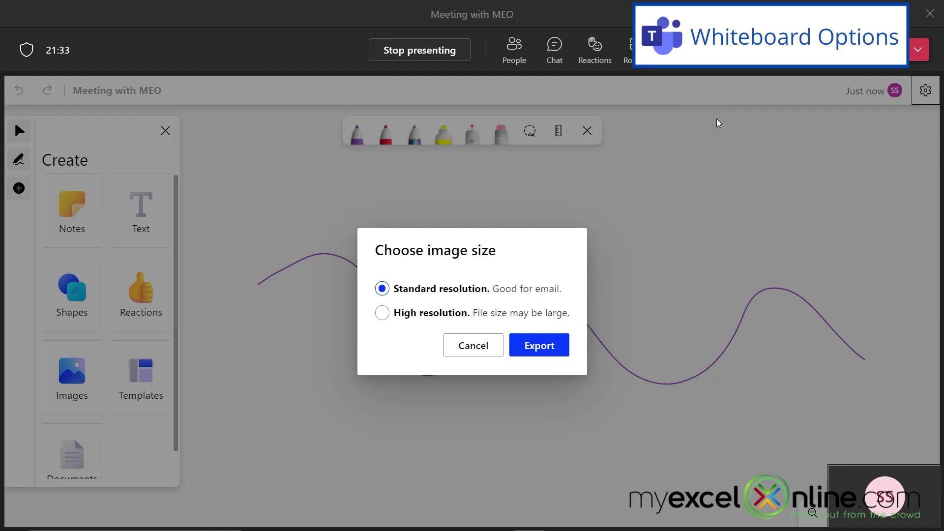
left_click(539, 346)
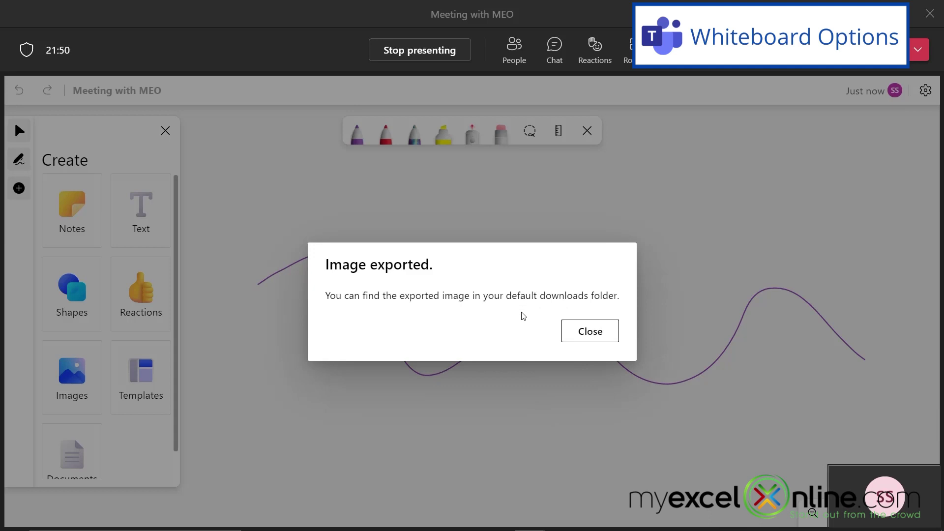
- Dismiss the export confirmation and format the board background as white with Wide rule lines
left_click(592, 339)
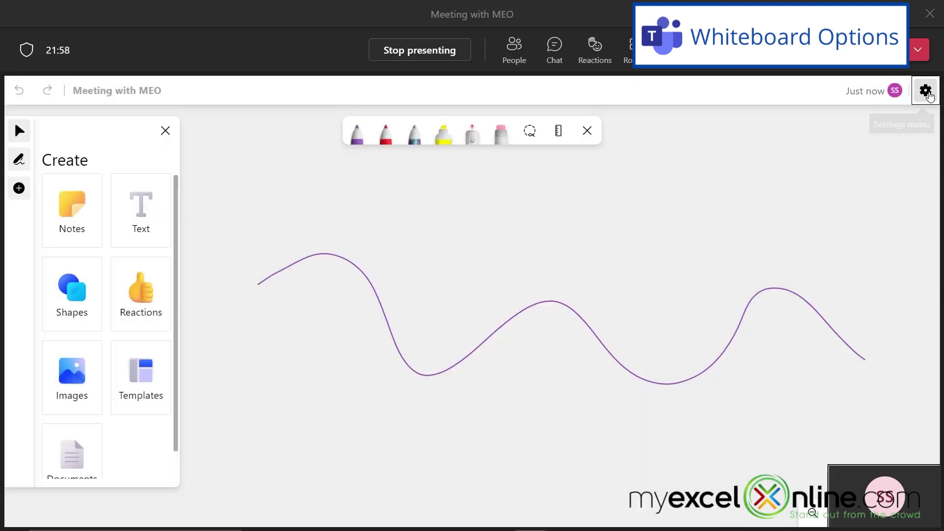
left_click(924, 91)
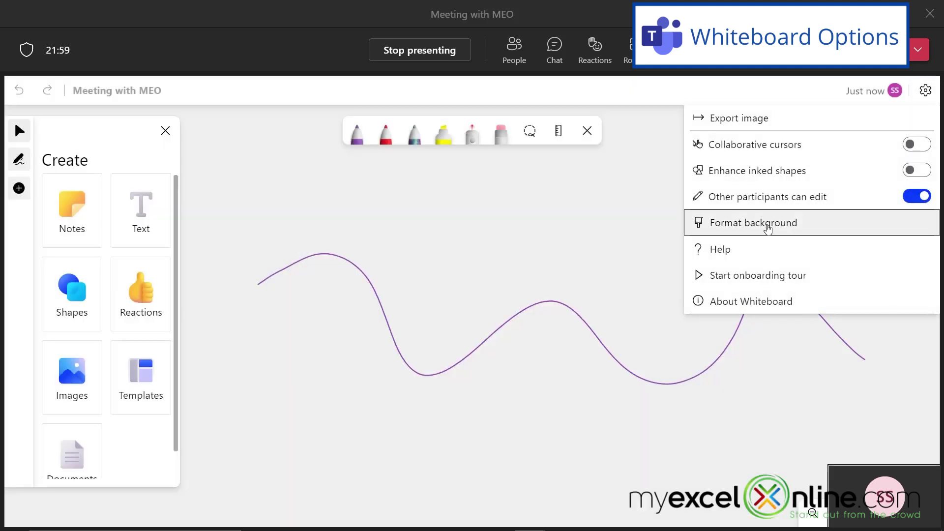
left_click(767, 224)
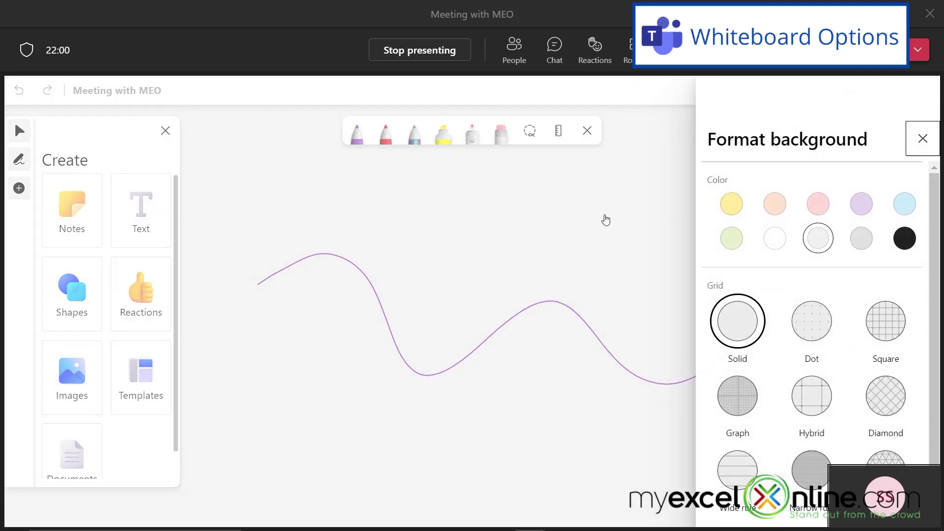
left_click(901, 324)
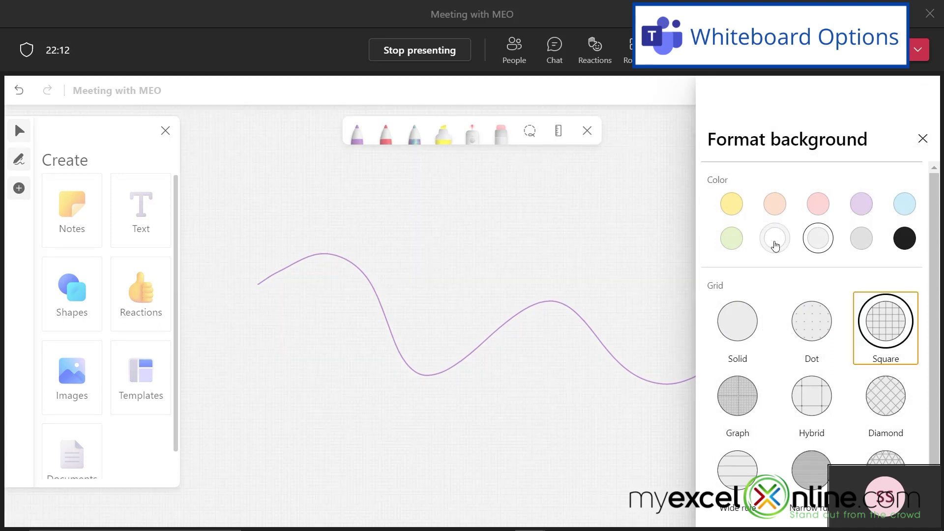
left_click(774, 241)
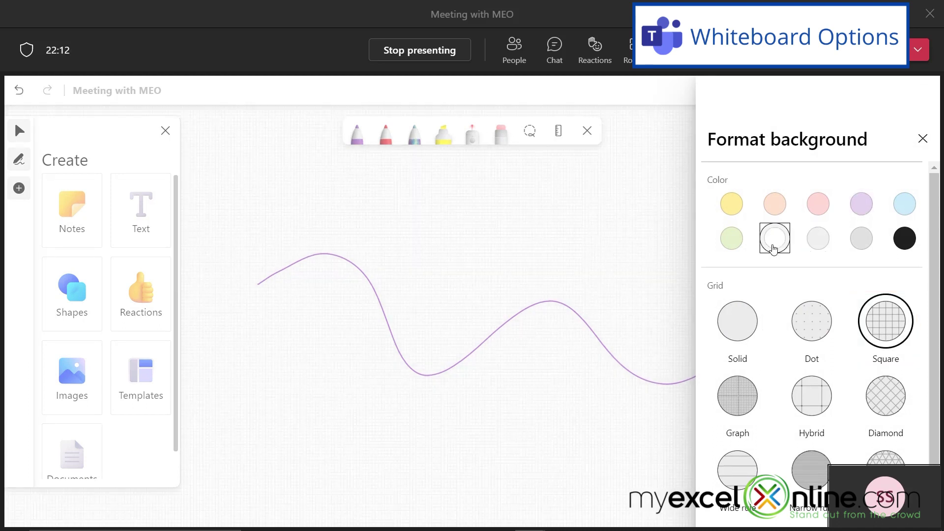
left_click(747, 330)
left_click(738, 470)
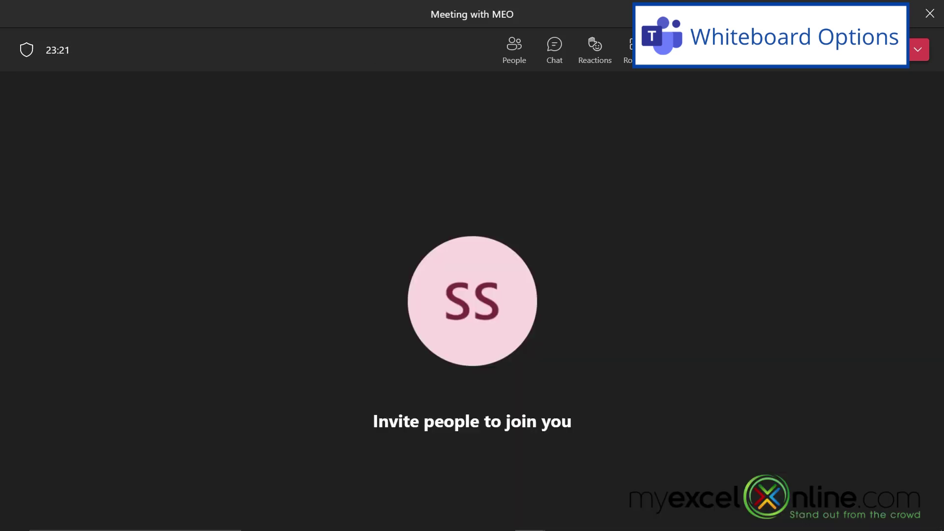
- Stop sharing the whiteboard, then share Microsoft Whiteboard in the meeting again
left_click(872, 49)
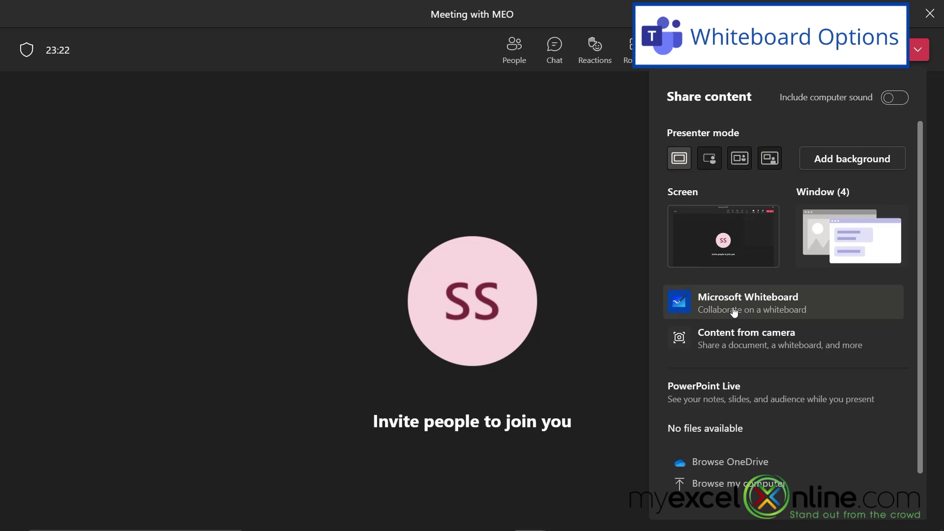
left_click(734, 312)
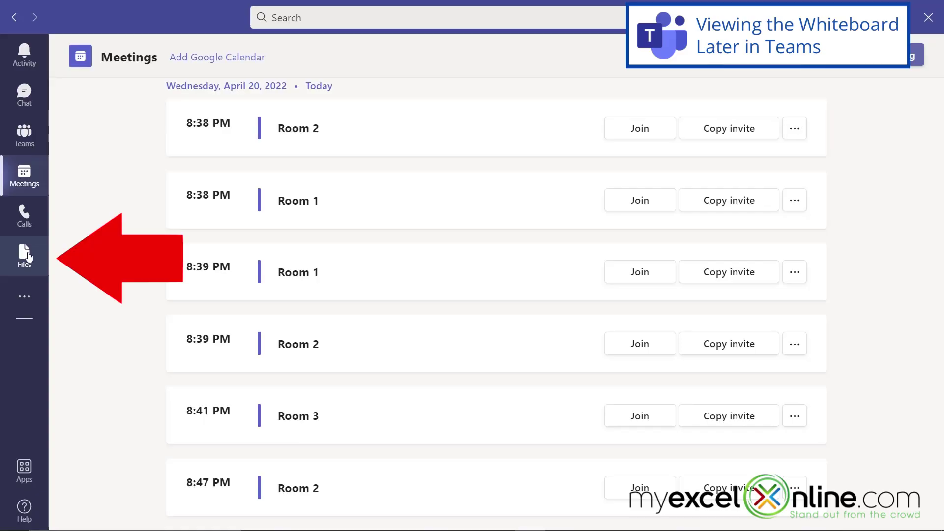
- Check Whiteboard.png under Files > Downloads, close Teams, and search Windows for 'white'
left_click(24, 256)
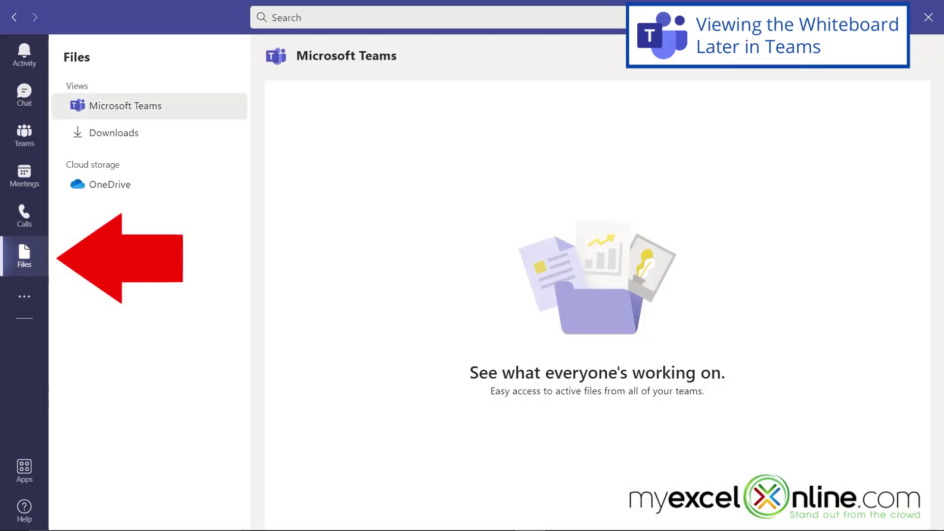
left_click(100, 133)
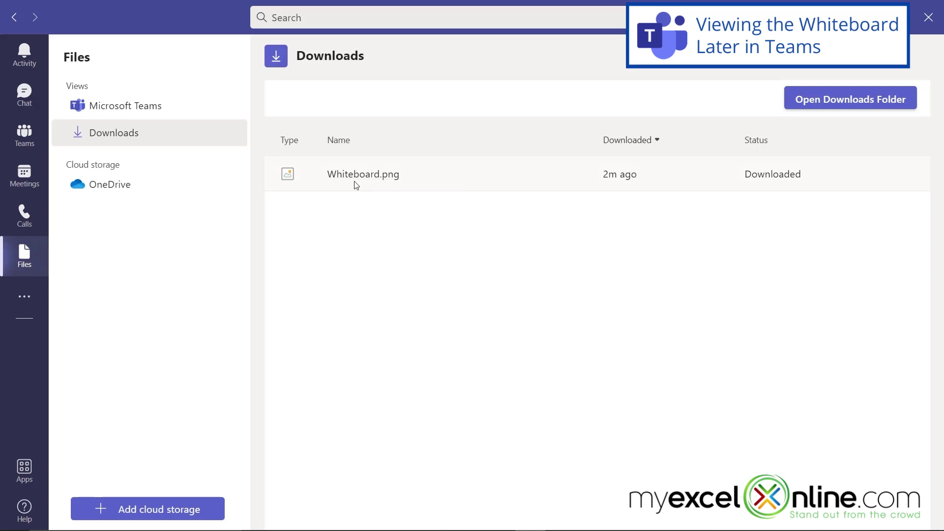
left_click(929, 17)
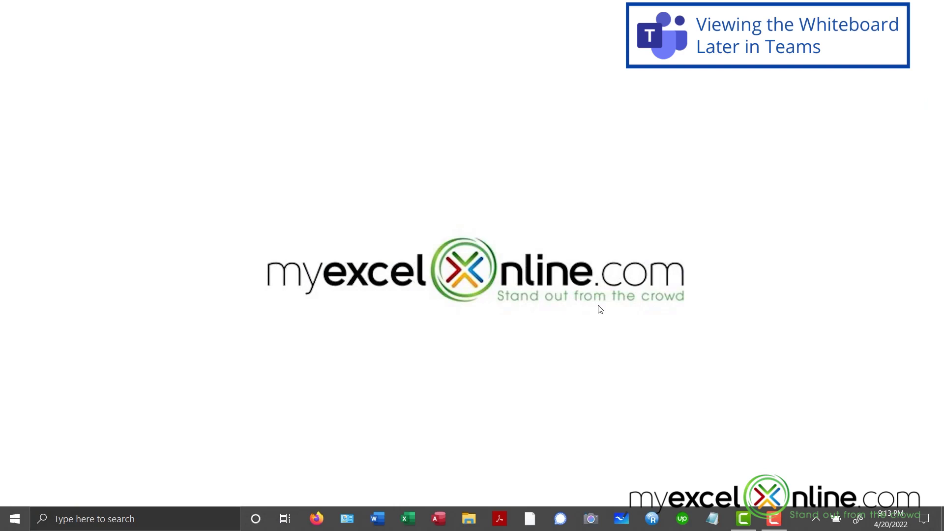
left_click(116, 520)
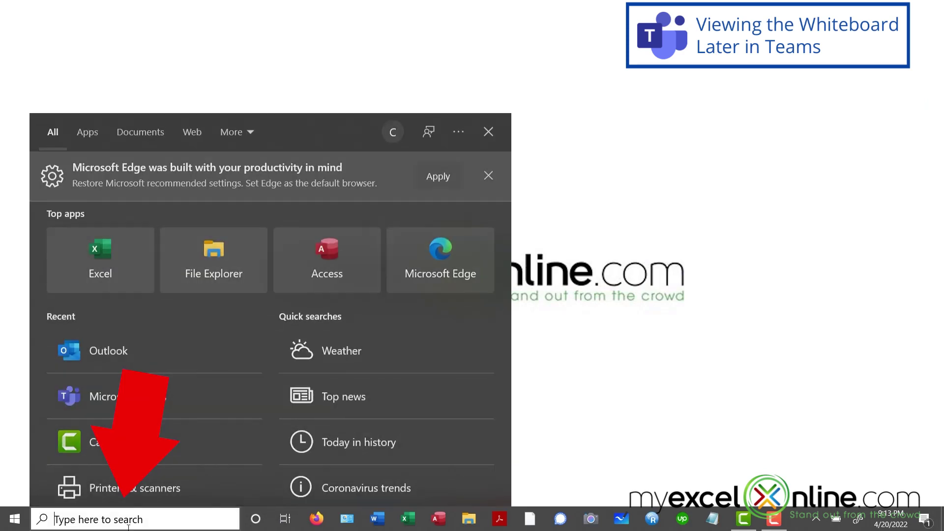
type("white")
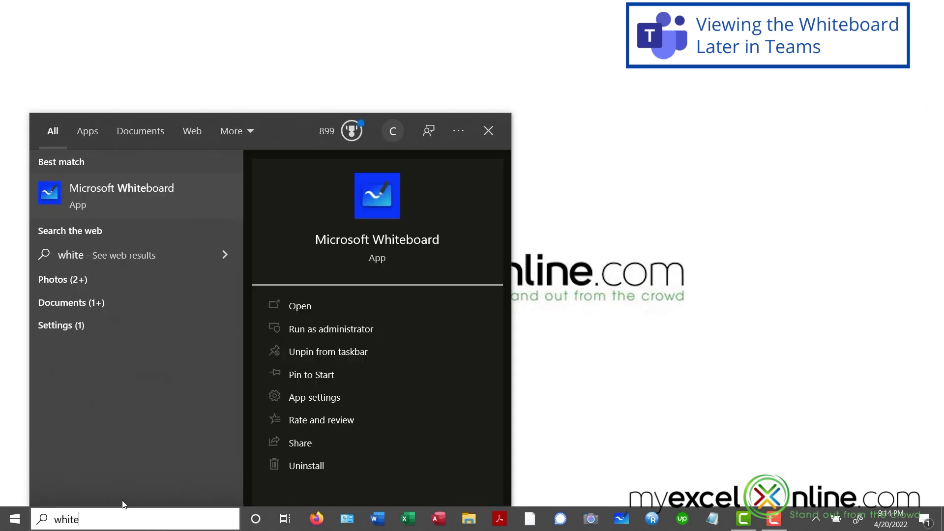